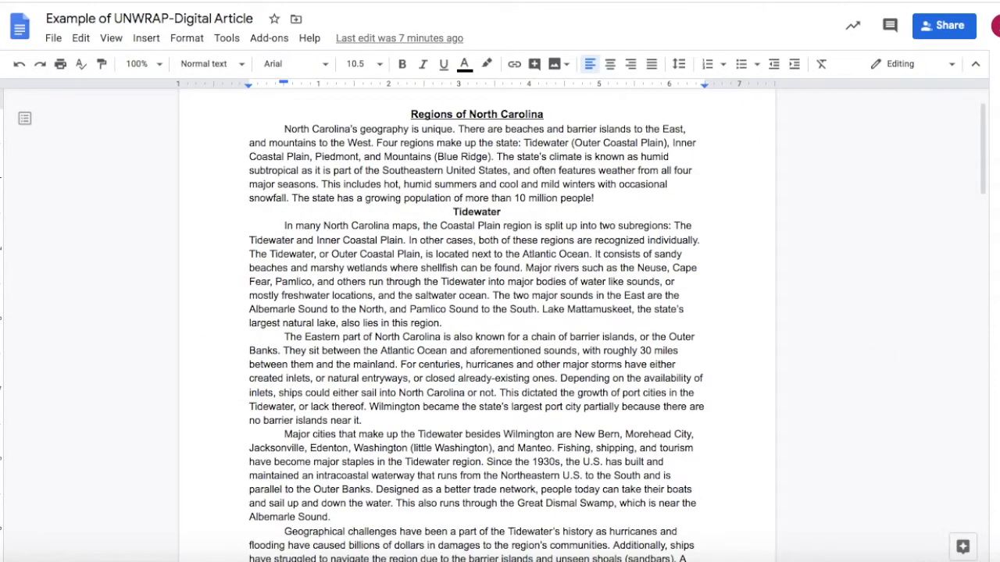
# Highlight the article title "Regions of North Carolina" and the "Tidewater" heading in yellow.
pyautogui.moveTo(410, 114); pyautogui.dragTo(543, 118)
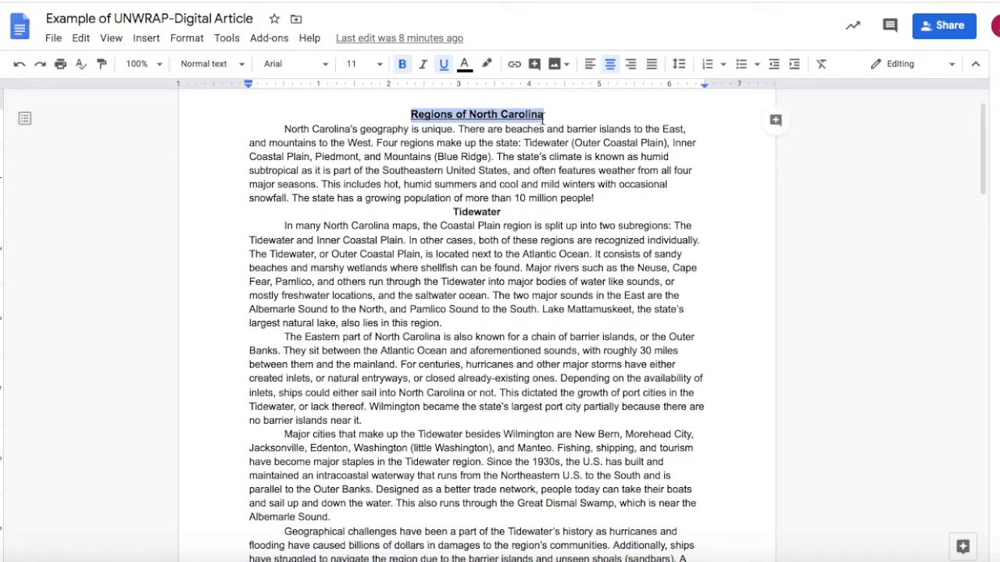
pyautogui.click(486, 66)
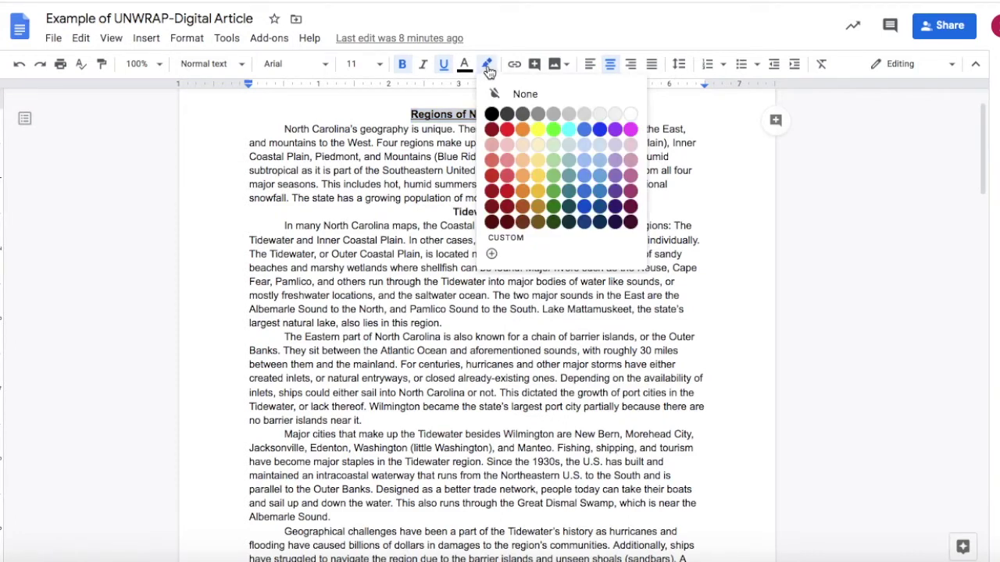
pyautogui.click(539, 129)
pyautogui.doubleClick(499, 213)
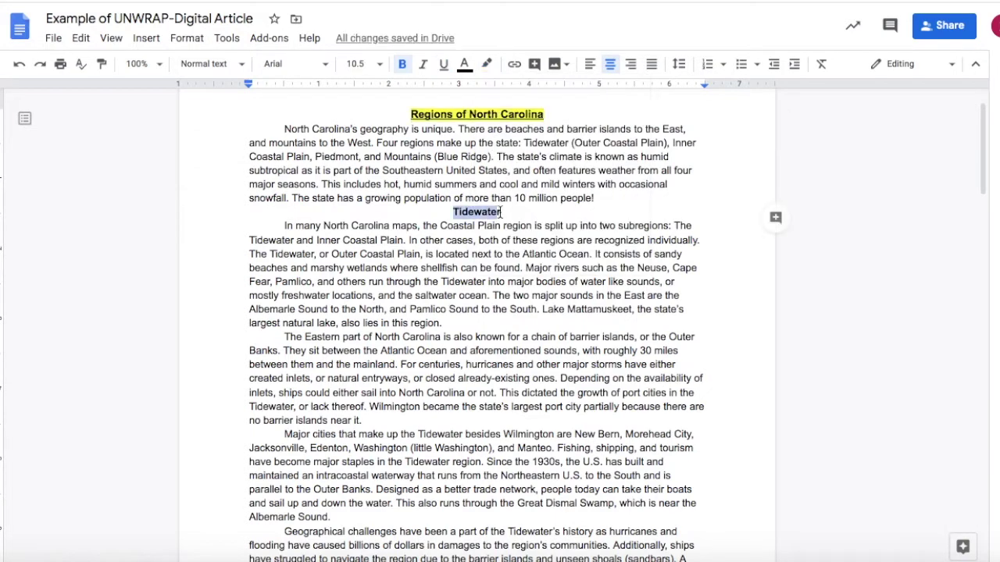
pyautogui.click(485, 64)
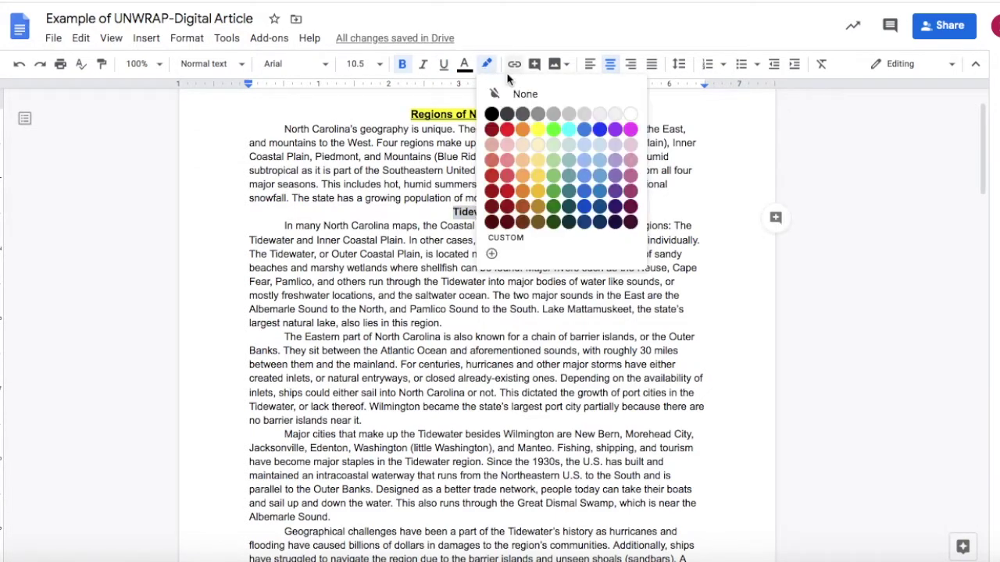
pyautogui.click(539, 130)
pyautogui.click(485, 278)
# Highlight the "Inner Coastal Plain" heading in yellow.
pyautogui.scroll(-5, 485, 275)
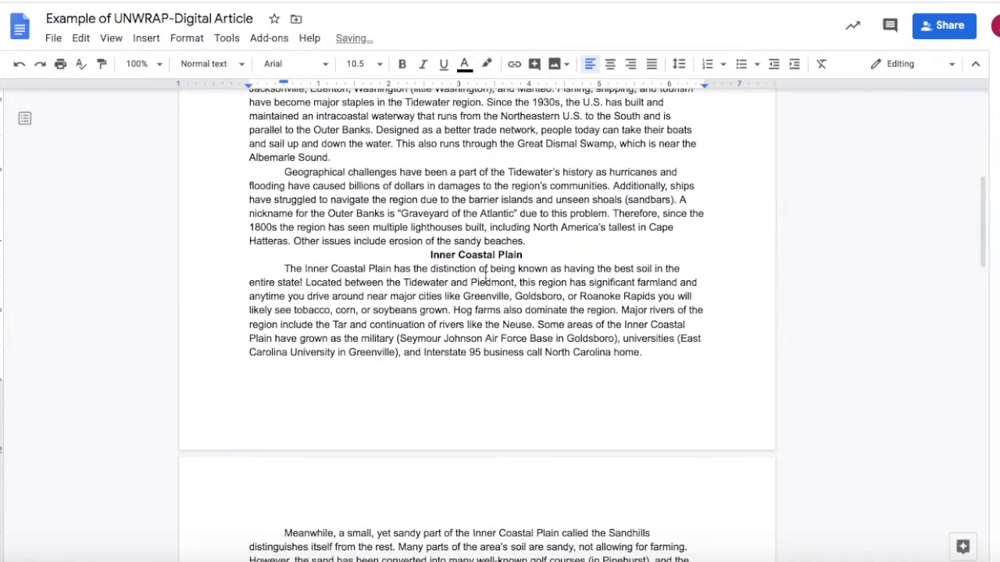
pyautogui.moveTo(429, 222); pyautogui.dragTo(524, 222)
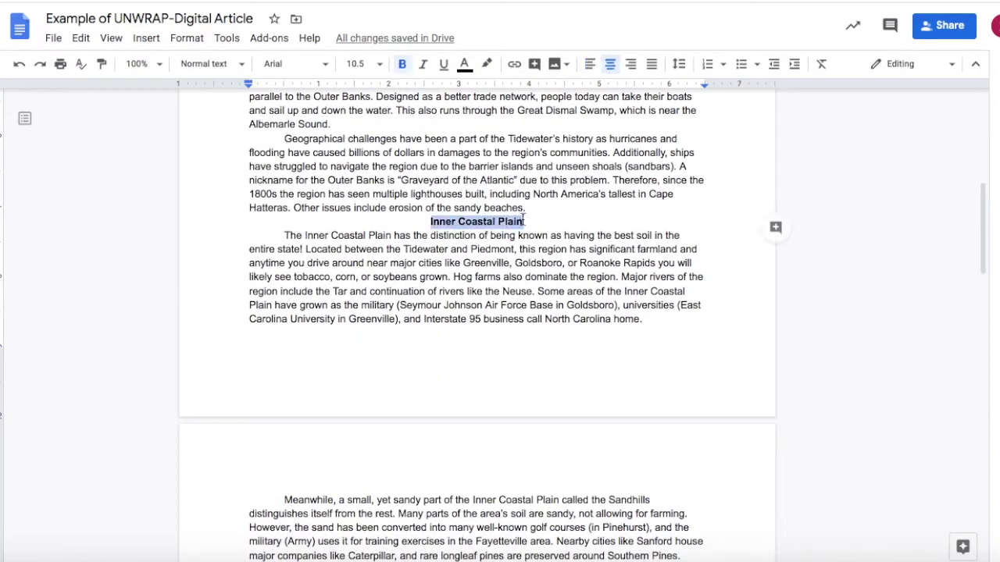
pyautogui.click(487, 64)
pyautogui.click(540, 130)
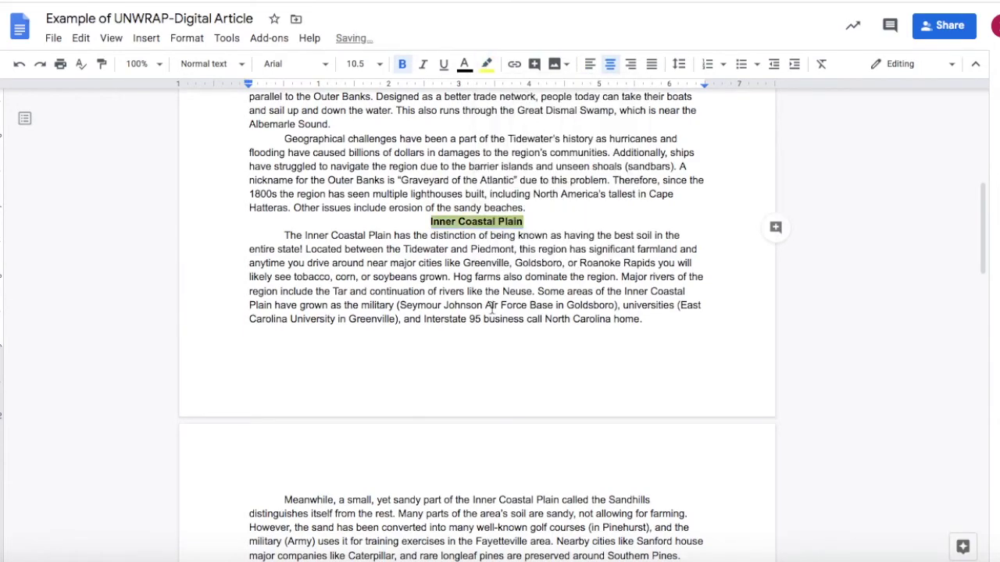
pyautogui.click(370, 278)
# Number the introductory paragraph with a bold 1 and the first paragraph under Tidewater with a 2.
pyautogui.scroll(6, 370, 278)
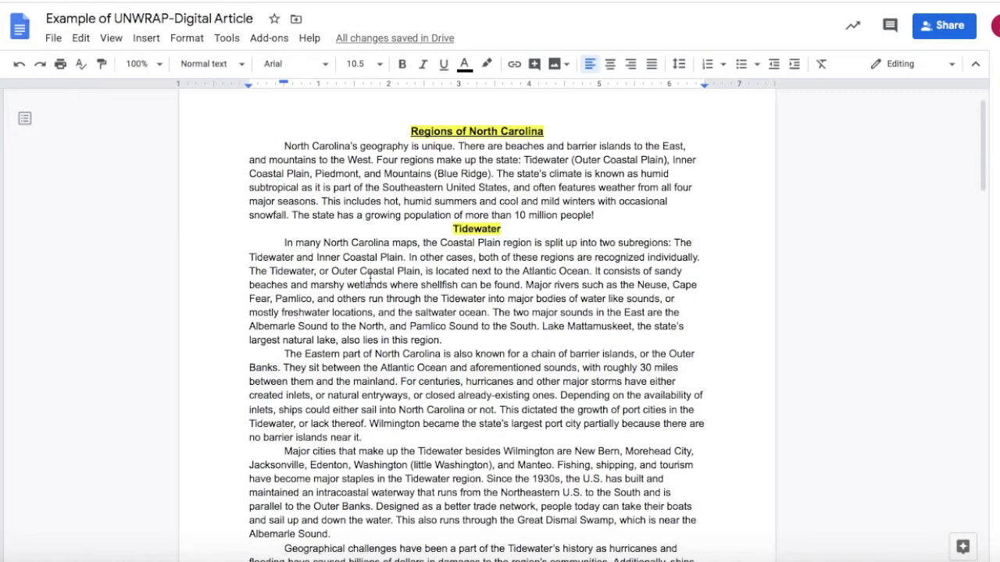
pyautogui.click(276, 145)
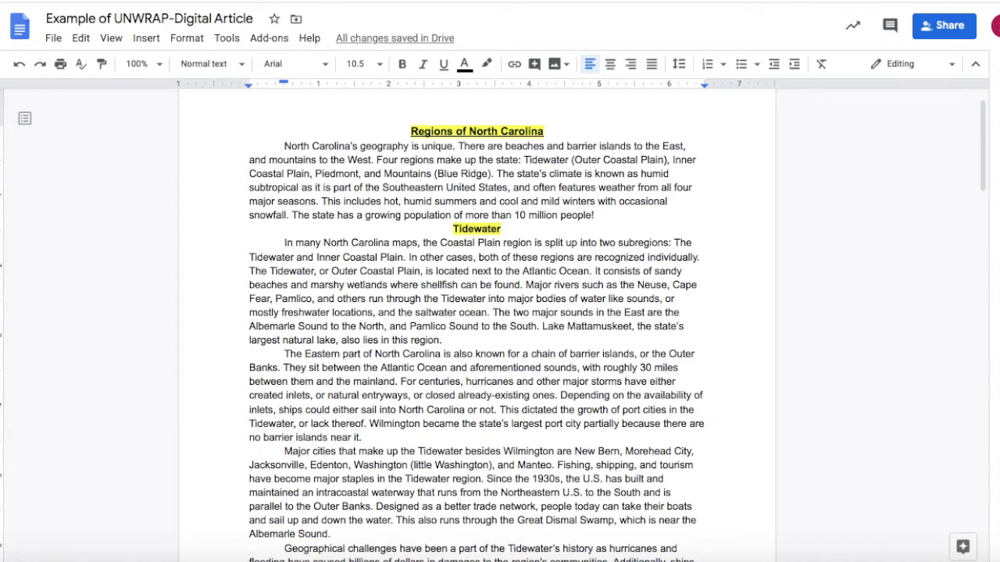
pyautogui.write('1')
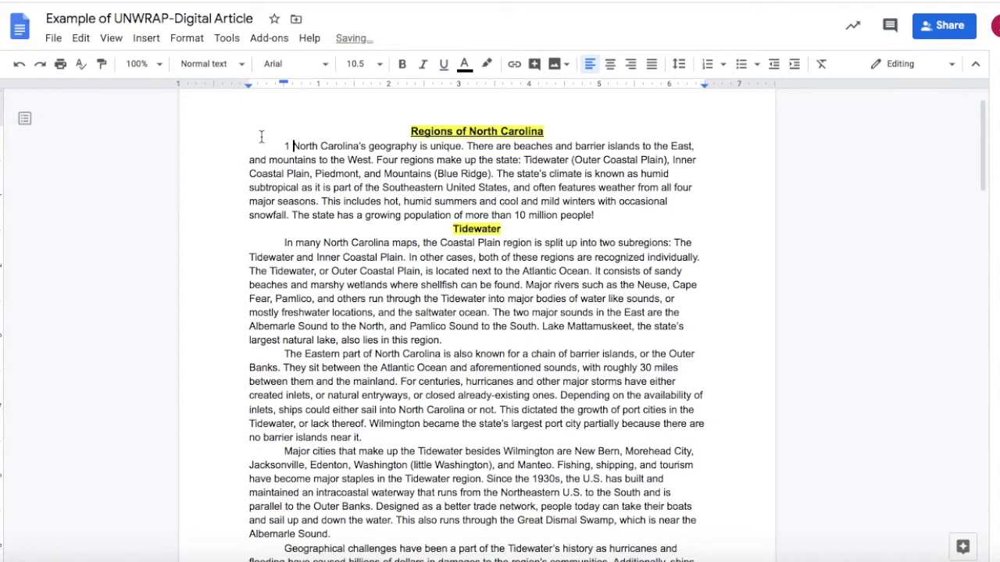
pyautogui.doubleClick(287, 146)
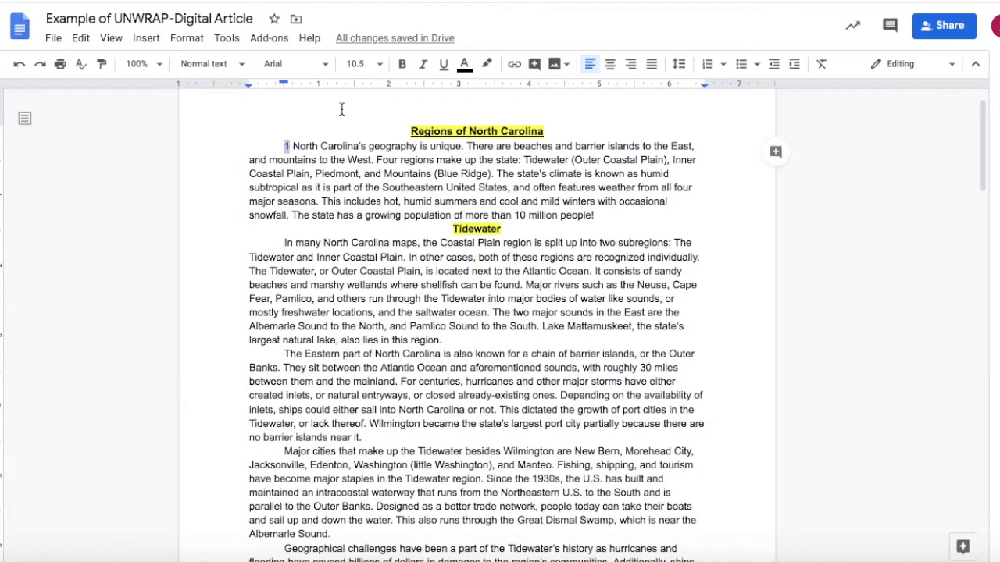
pyautogui.click(403, 68)
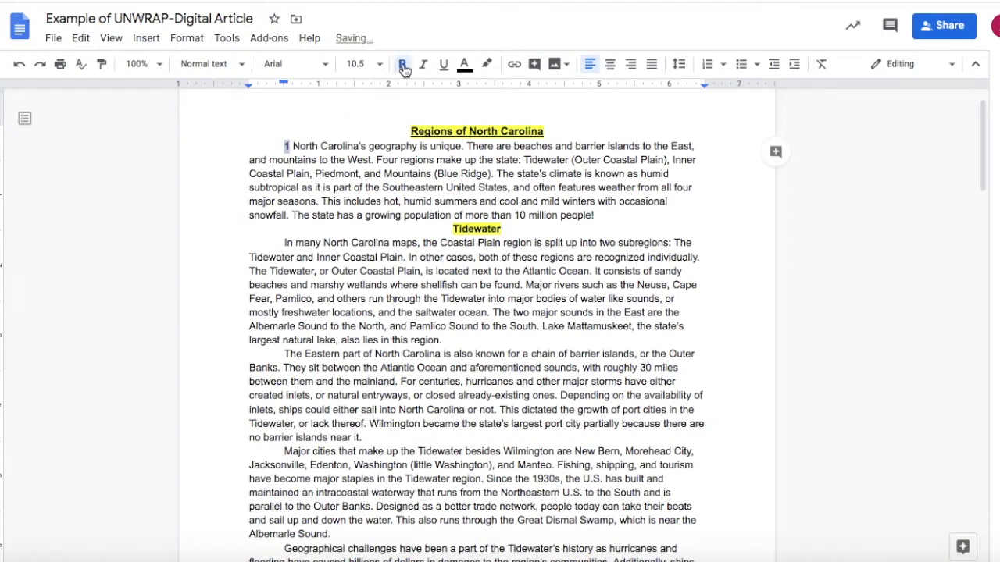
pyautogui.click(278, 239)
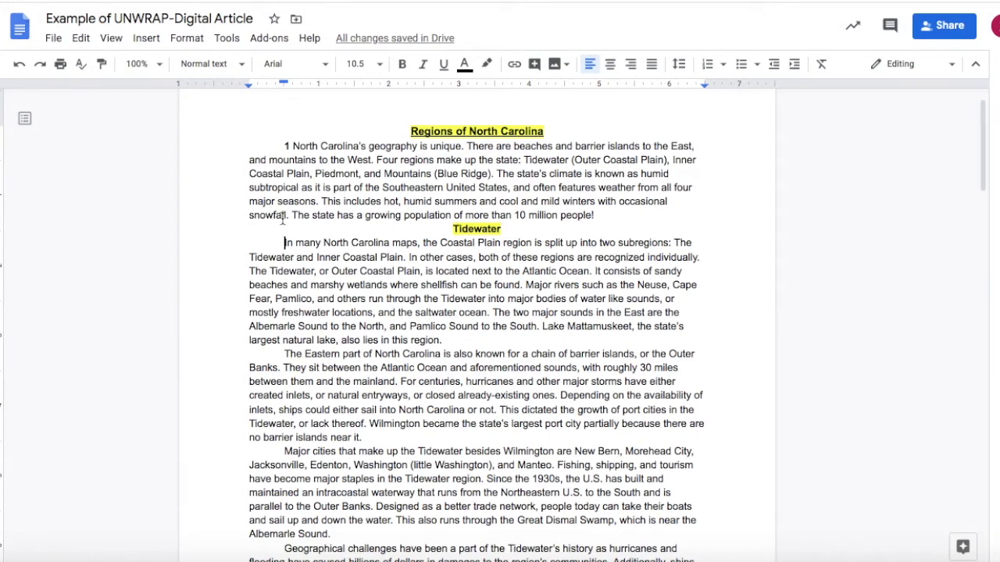
pyautogui.write('2')
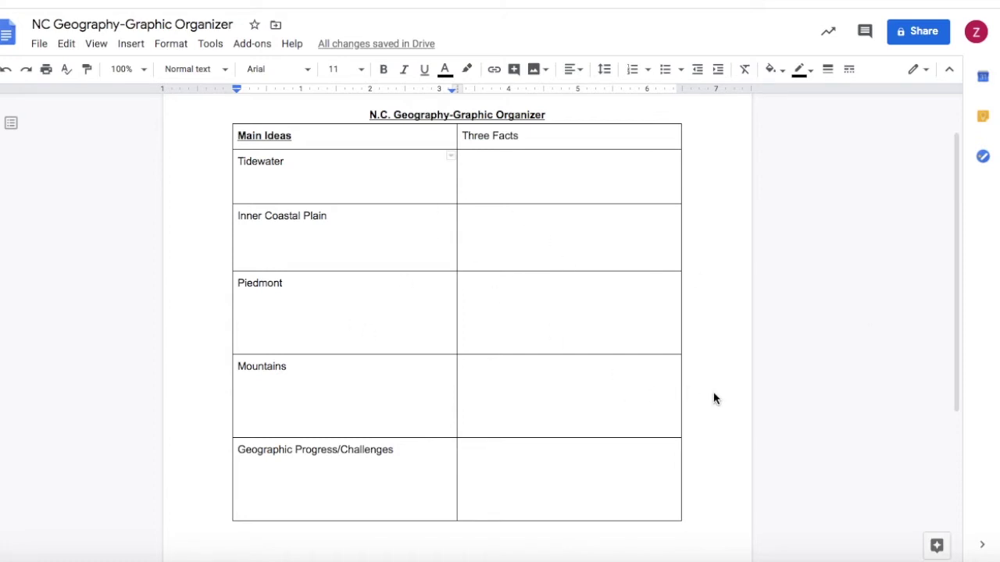
pyautogui.click(239, 170)
pyautogui.moveTo(238, 163); pyautogui.dragTo(284, 161)
pyautogui.click(248, 207)
pyautogui.moveTo(238, 161); pyautogui.dragTo(286, 162)
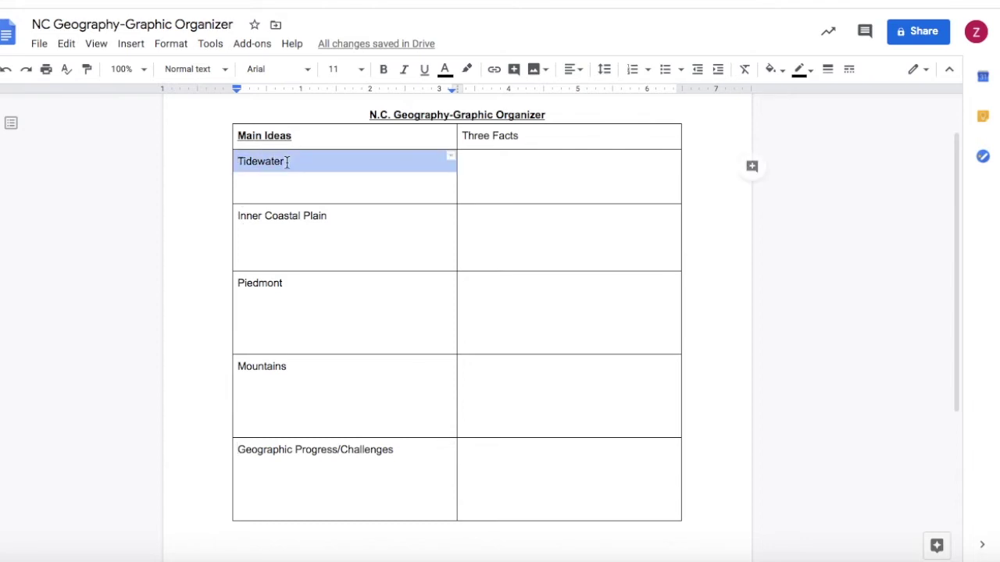
pyautogui.click(287, 162)
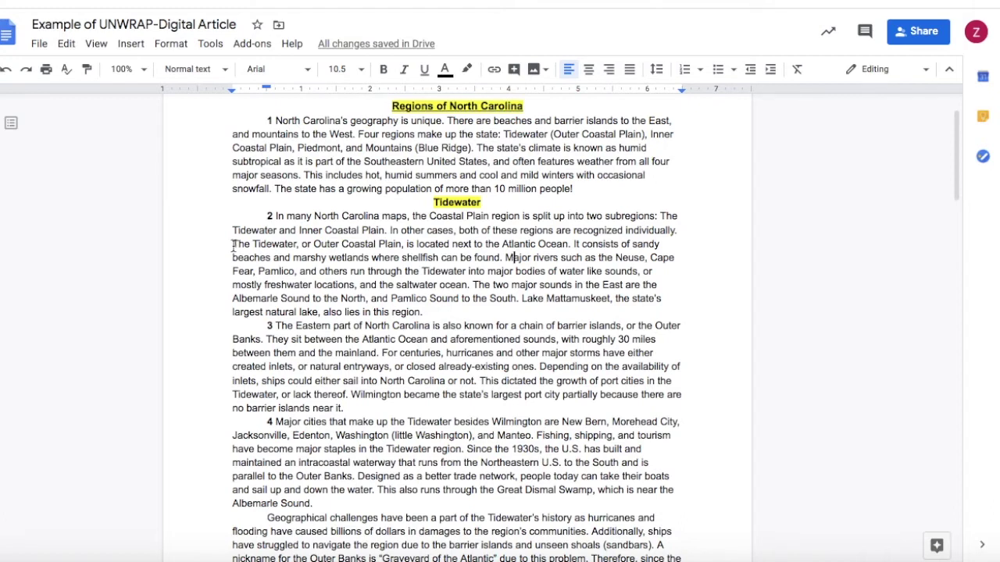
# Underline "The Tidewater, or Outer Coastal Plain, is located next to the Atlantic Ocean" in paragraph 2.
pyautogui.moveTo(233, 245); pyautogui.dragTo(570, 247)
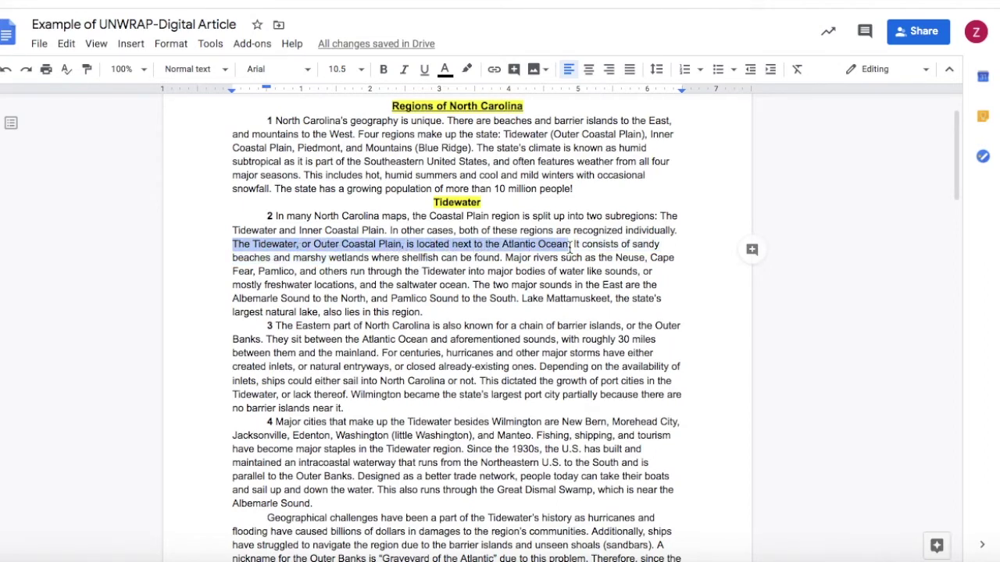
pyautogui.hotkey('ctrl', 'u')
pyautogui.click(476, 258)
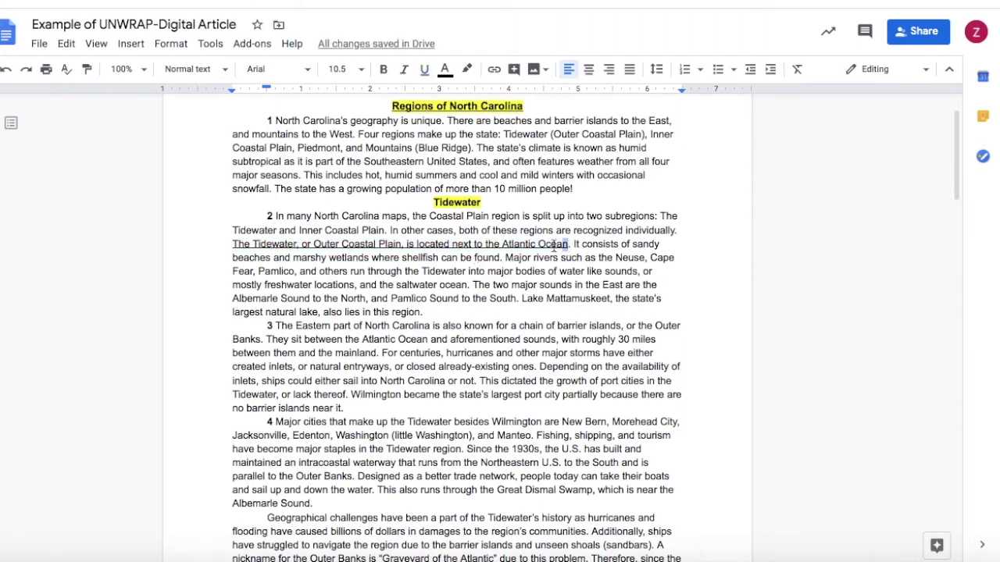
# Remove the underline from the paragraph 2 sentence about the Tidewater's location and highlight it in yellow instead.
pyautogui.moveTo(568, 245); pyautogui.dragTo(230, 247)
pyautogui.hotkey('ctrl', 'u')
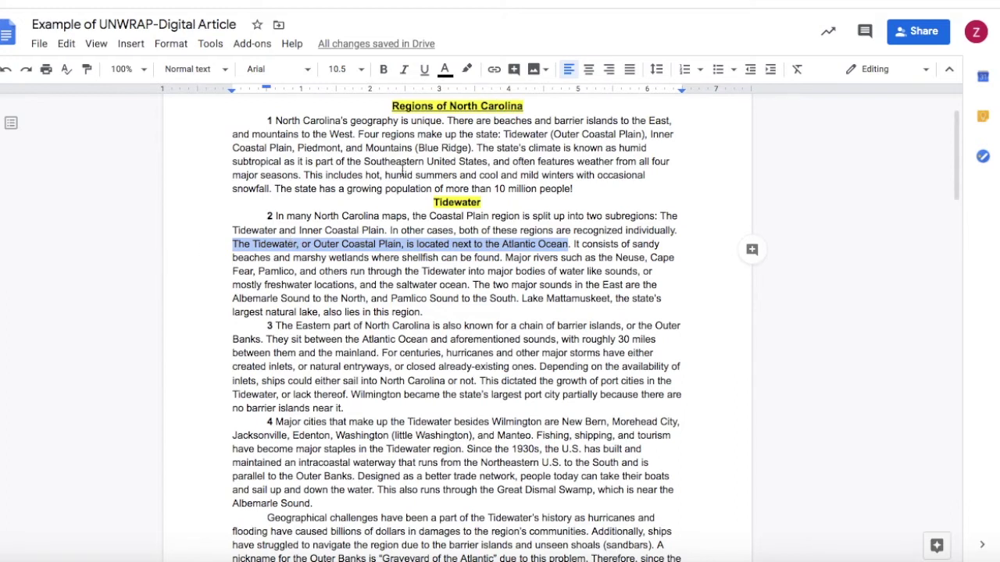
pyautogui.click(469, 79)
pyautogui.click(518, 134)
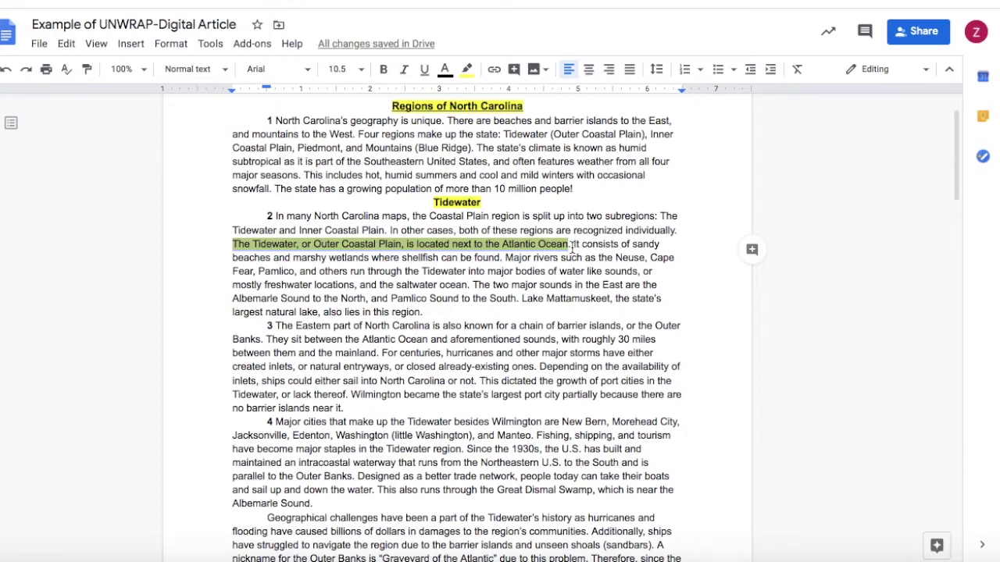
# Highlight the paragraph 2 sentence about the two major sounds, Albemarle and Pamlico, in yellow.
pyautogui.moveTo(473, 285); pyautogui.dragTo(522, 297)
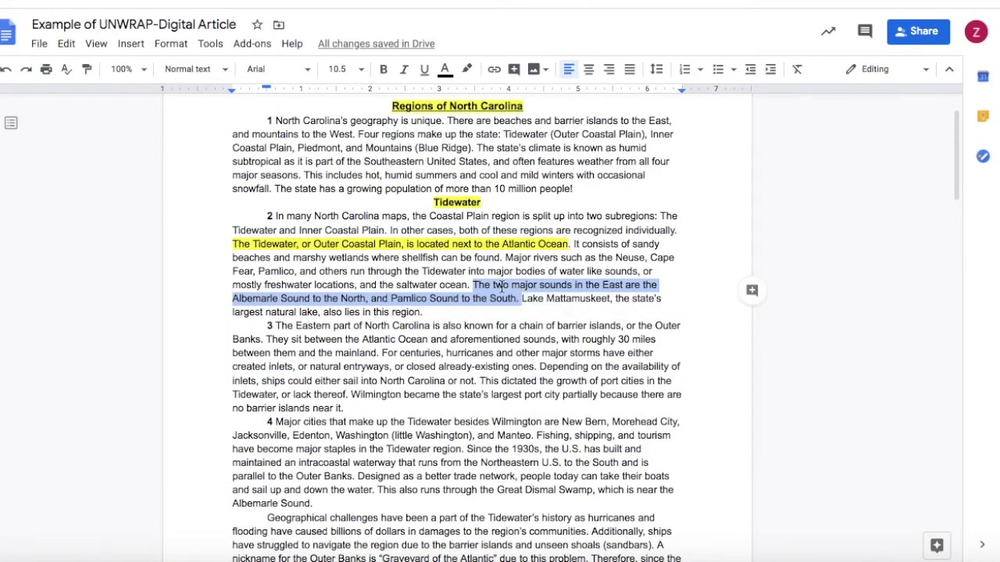
pyautogui.click(466, 68)
pyautogui.click(517, 134)
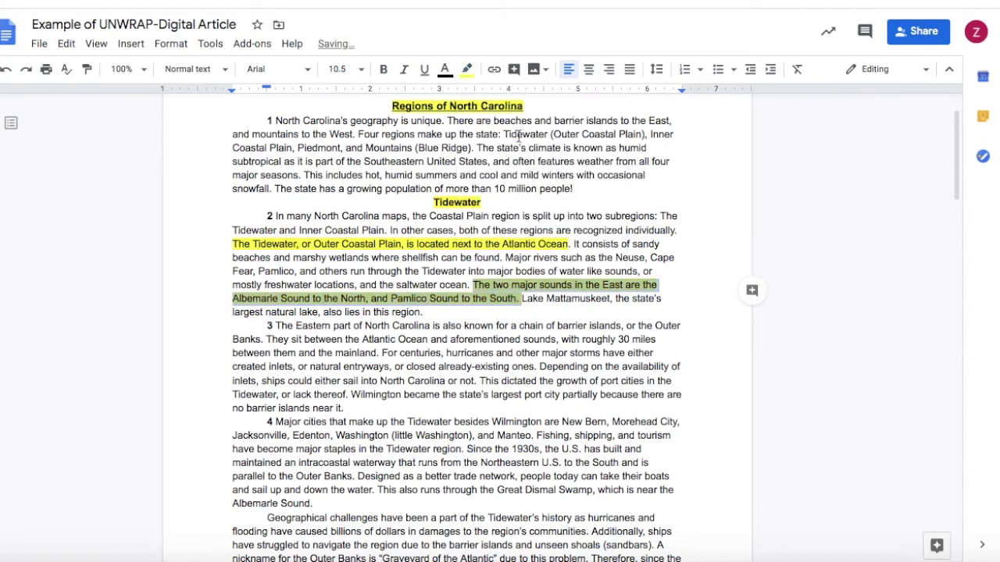
pyautogui.click(525, 299)
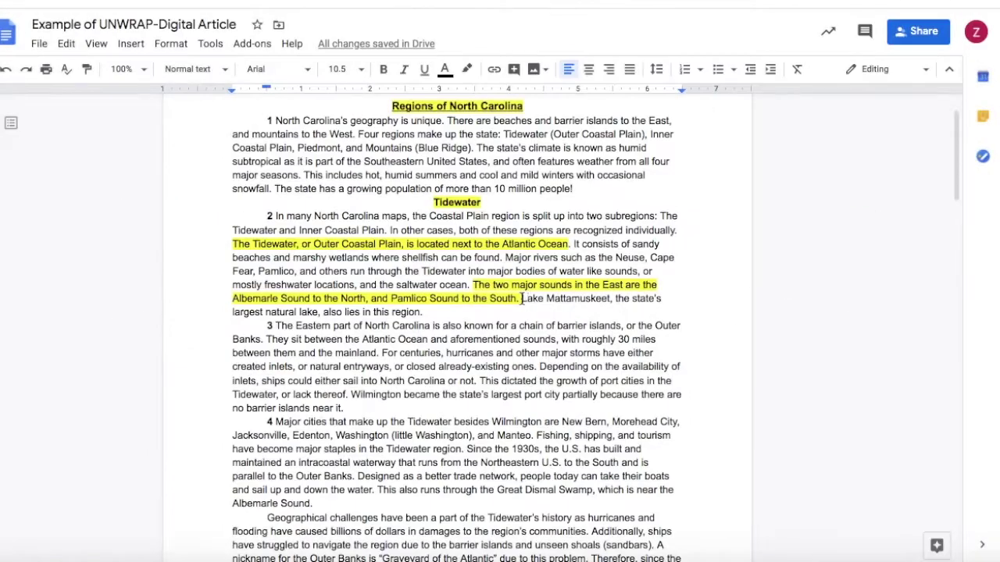
# Comment "Where do the names 'Albemarle,' and 'Pamlico,' originate?" on the end of the highlighted sentence about the two sounds.
pyautogui.moveTo(522, 298); pyautogui.dragTo(313, 298)
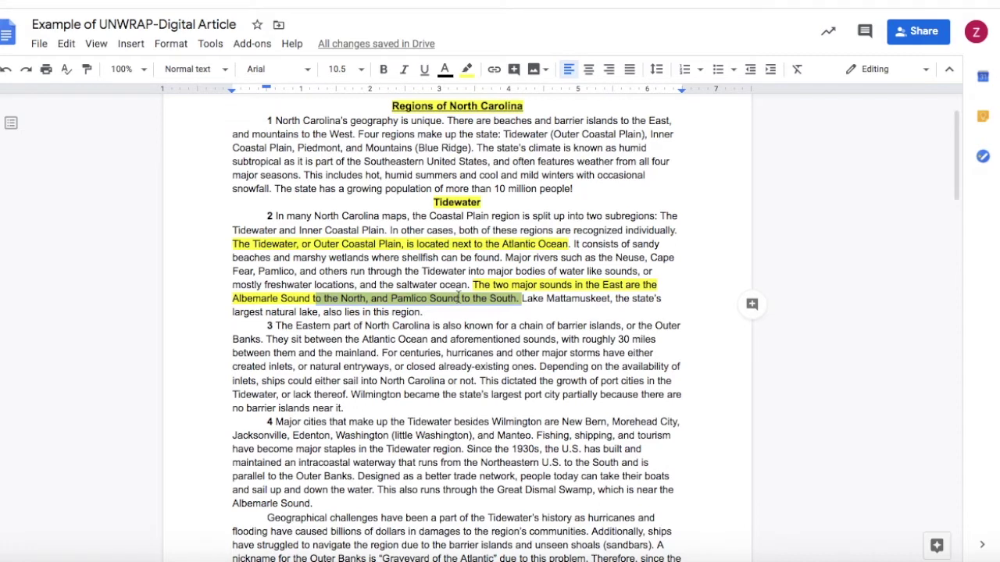
pyautogui.rightClick(459, 300)
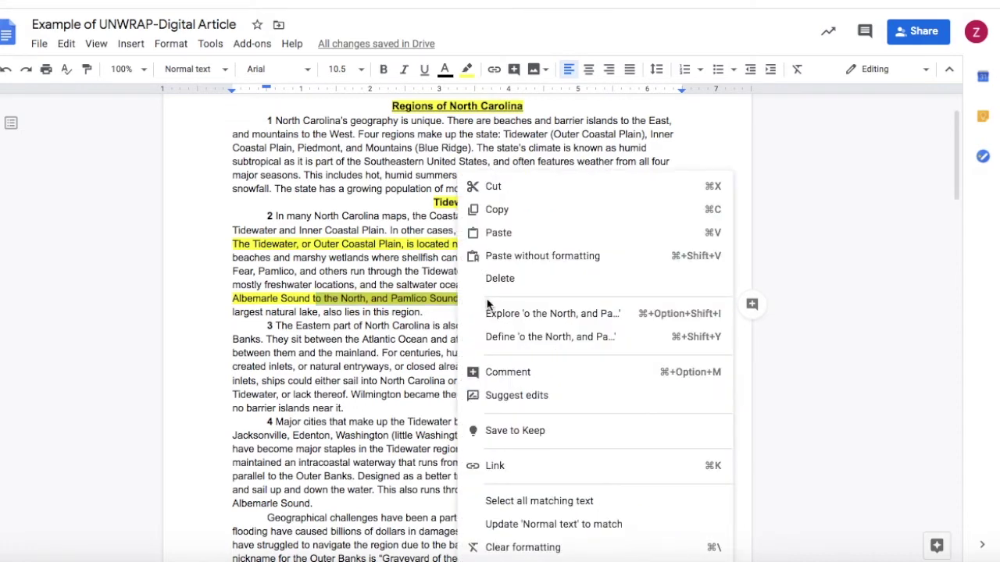
pyautogui.click(497, 372)
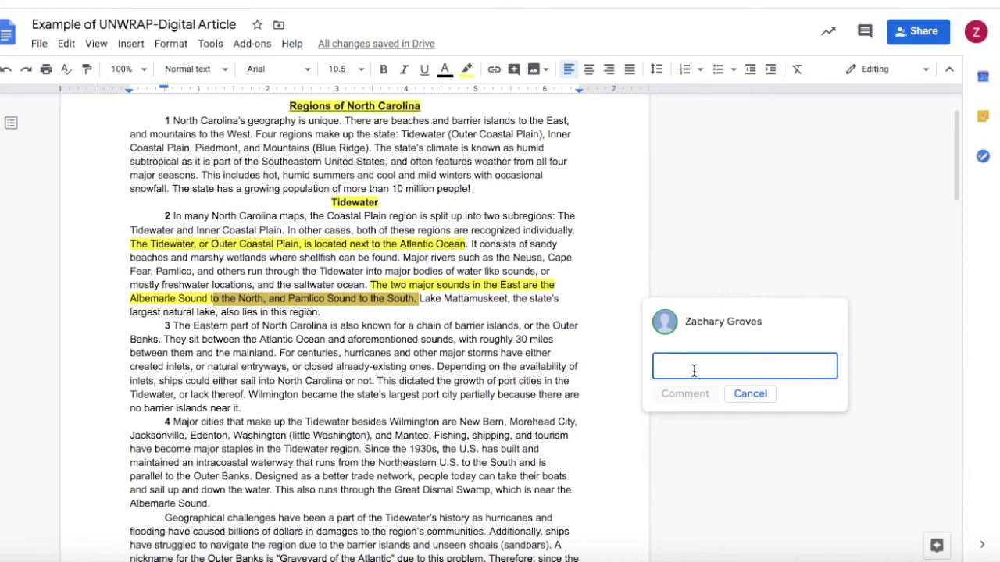
pyautogui.write('Where')
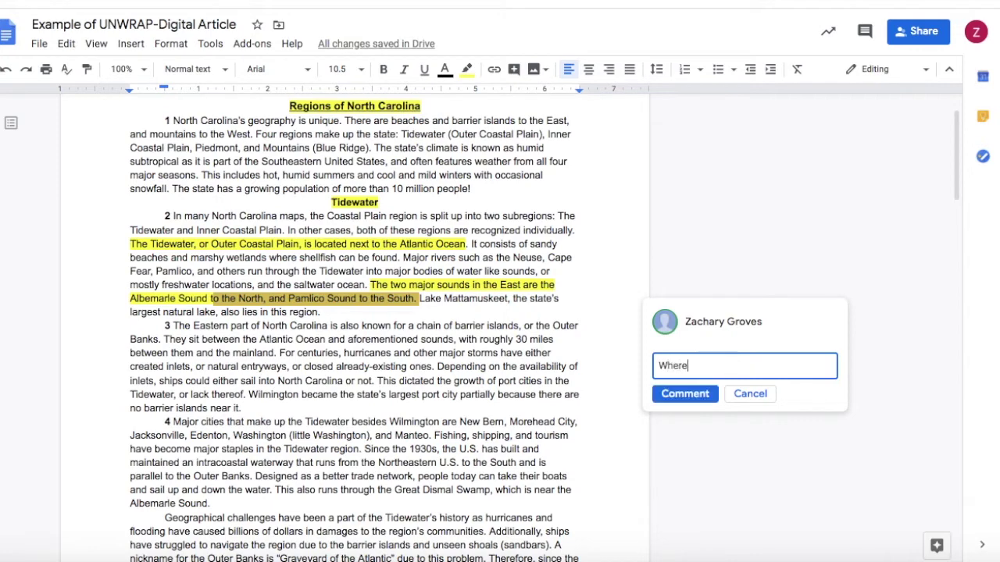
pyautogui.write(" do the names 'Ale")
pyautogui.press('BackSpace')
pyautogui.write('be')
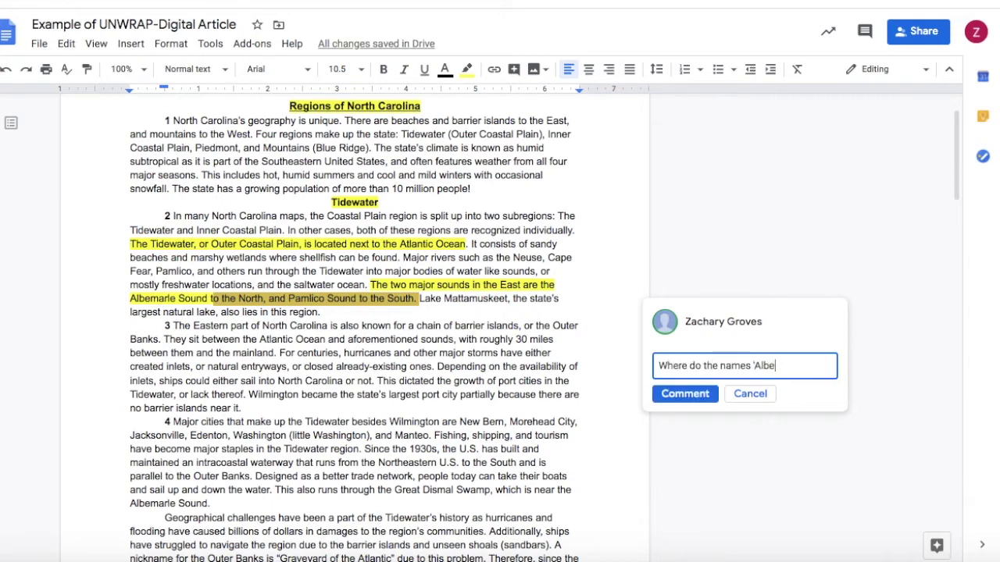
pyautogui.write("marle,' and 'Paml")
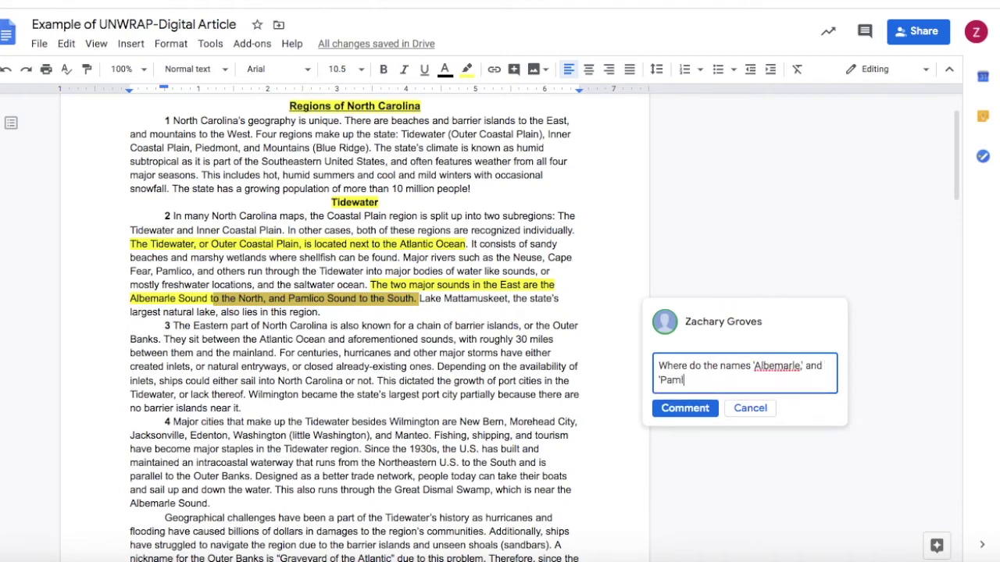
pyautogui.write("ico,' originate?")
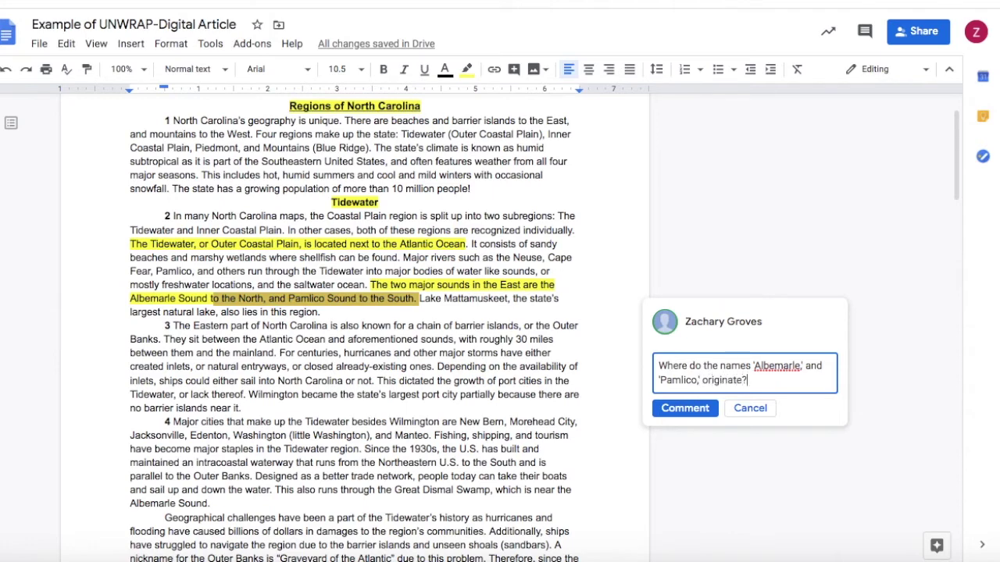
pyautogui.click(681, 409)
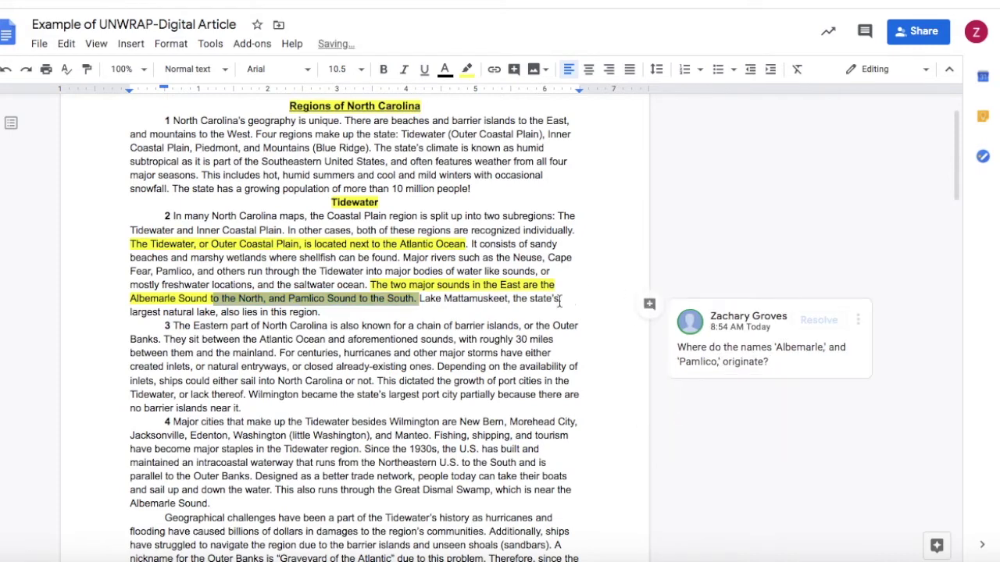
pyautogui.click(418, 303)
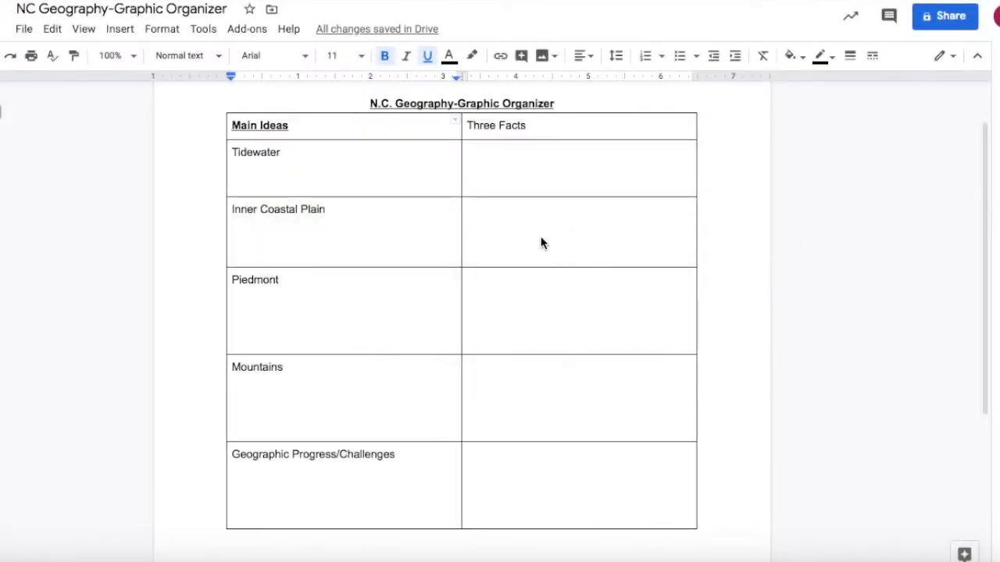
# Review the article's highlighted Tidewater section for facts that suit the Tidewater row's Three Facts cell in the graphic organizer.
pyautogui.click(480, 159)
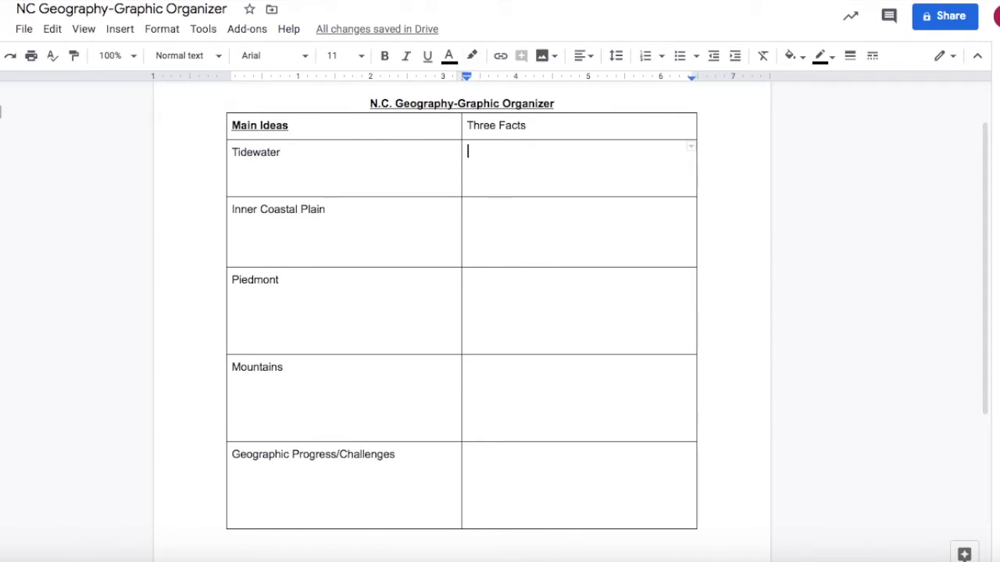
pyautogui.hotkey('ctrl', 'Tab')
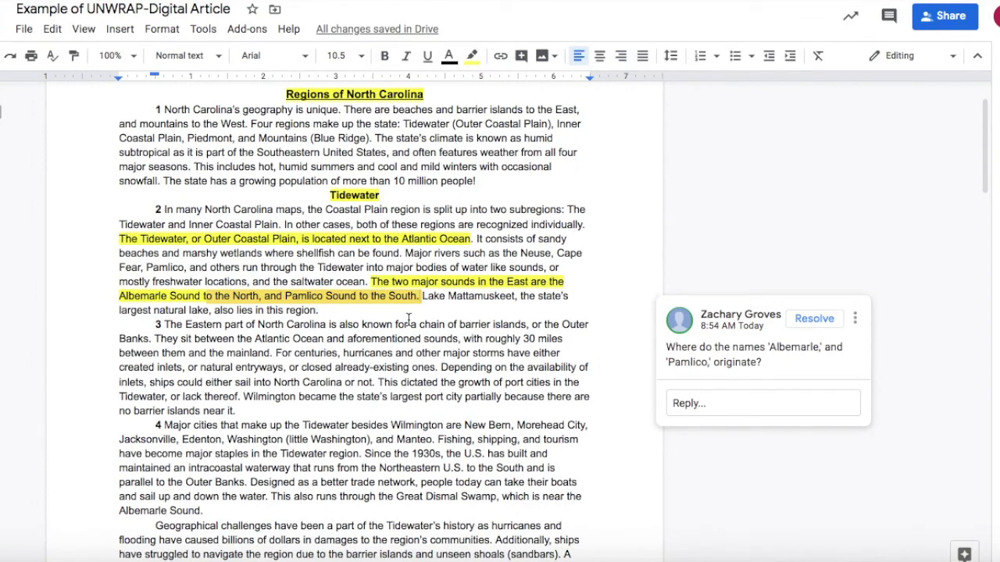
pyautogui.scroll(-1, 407, 318)
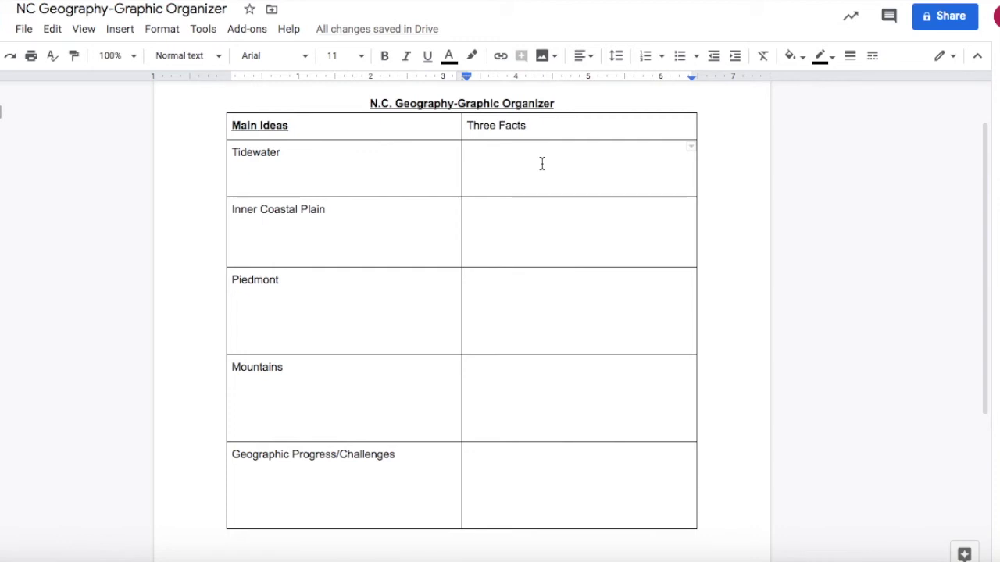
# Enter "-The Tidewater is near the Atlantic Ocean." as the first fact in the Tidewater row's Three Facts cell.
pyautogui.write('-The ')
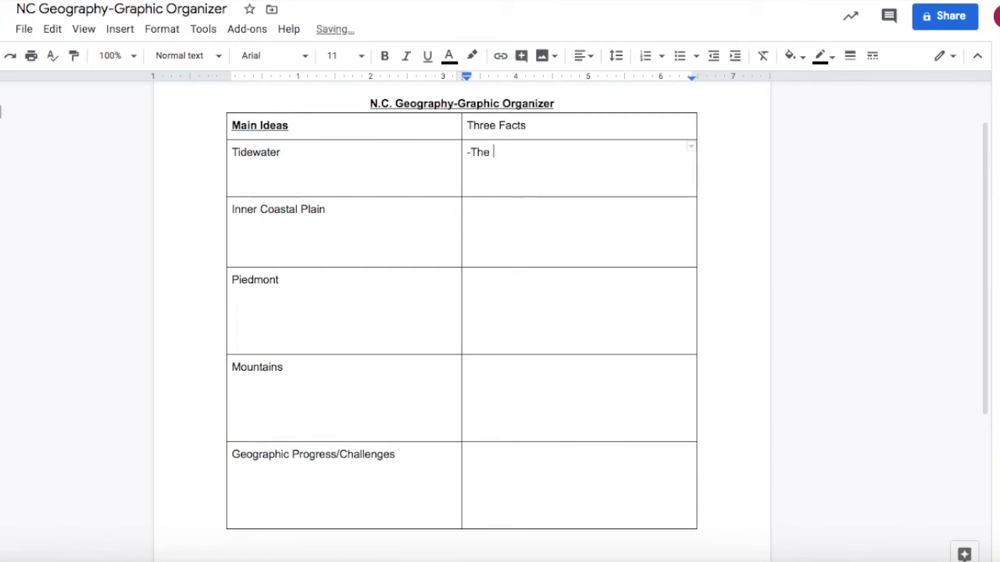
pyautogui.write('Tidewater is near the')
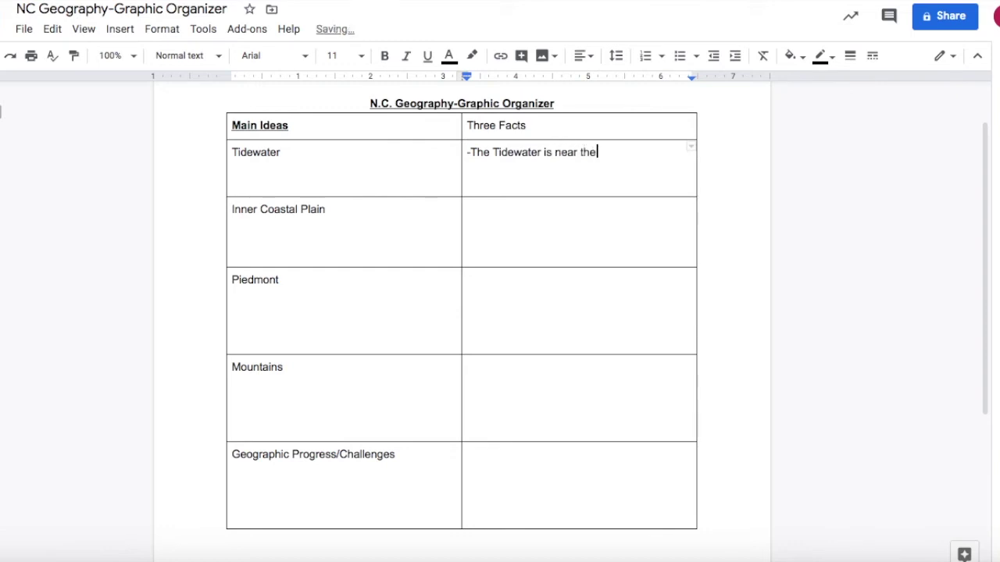
pyautogui.write(' Atlantic Oce')
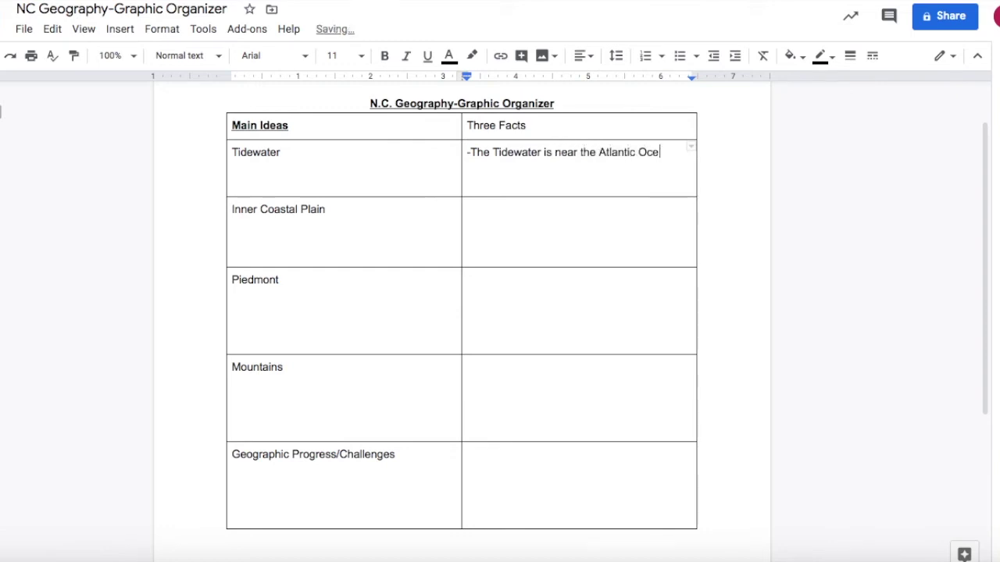
pyautogui.write('an.')
pyautogui.press('Return')
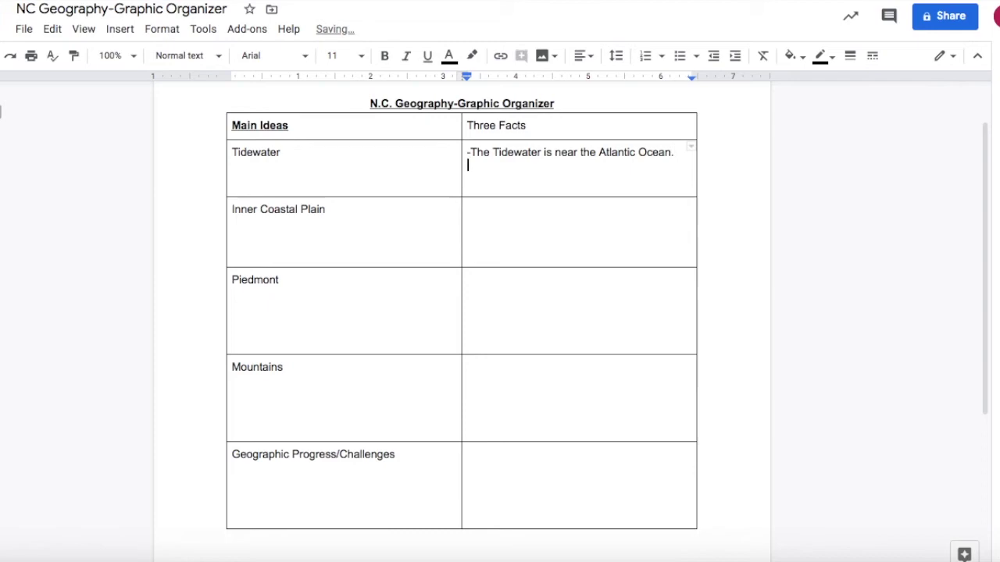
# Add Tidewater facts naming its two major sounds, or freshwater spots, Albemarle and Pamlico, and its major rivers, the Neuse, Cape Fear, and Pamlico.
pyautogui.write('-')
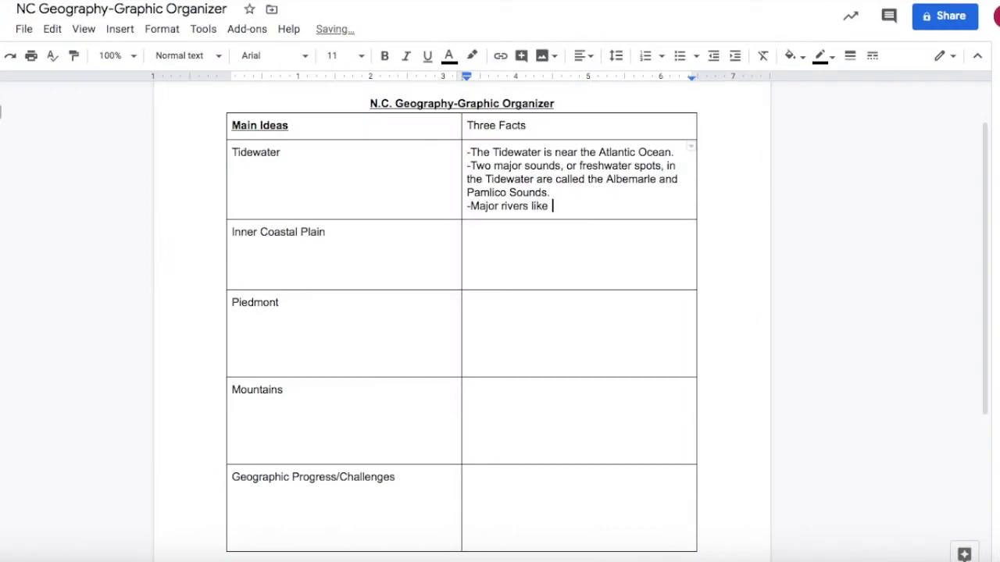
pyautogui.write('the Neuse, Cape Fear, and Pamlico run through the Tidewater.')
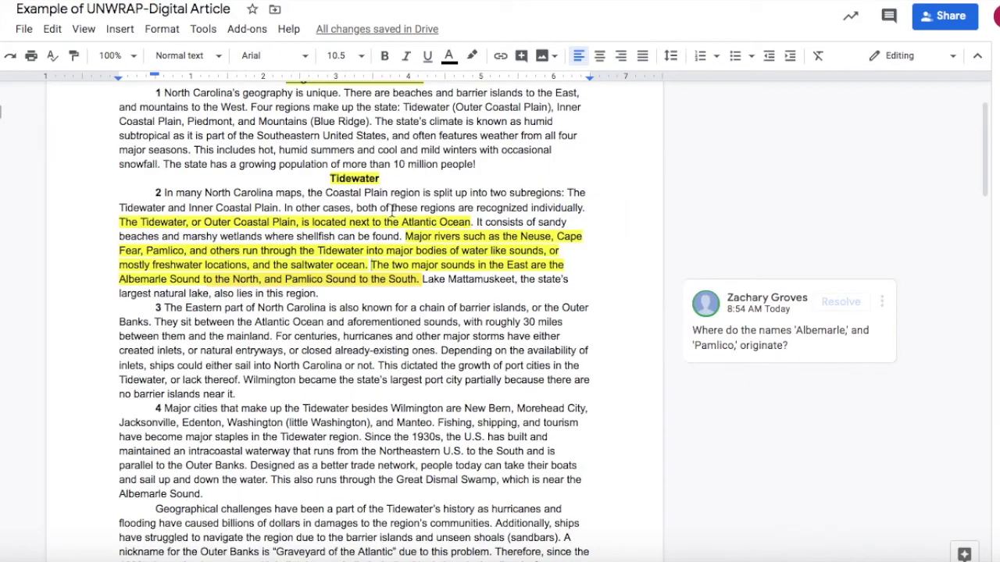
# Check the highlighted Tidewater sentences' paragraph number in the article and cite "(para. 2)" before the period of the Atlantic Ocean fact.
pyautogui.click(202, 223)
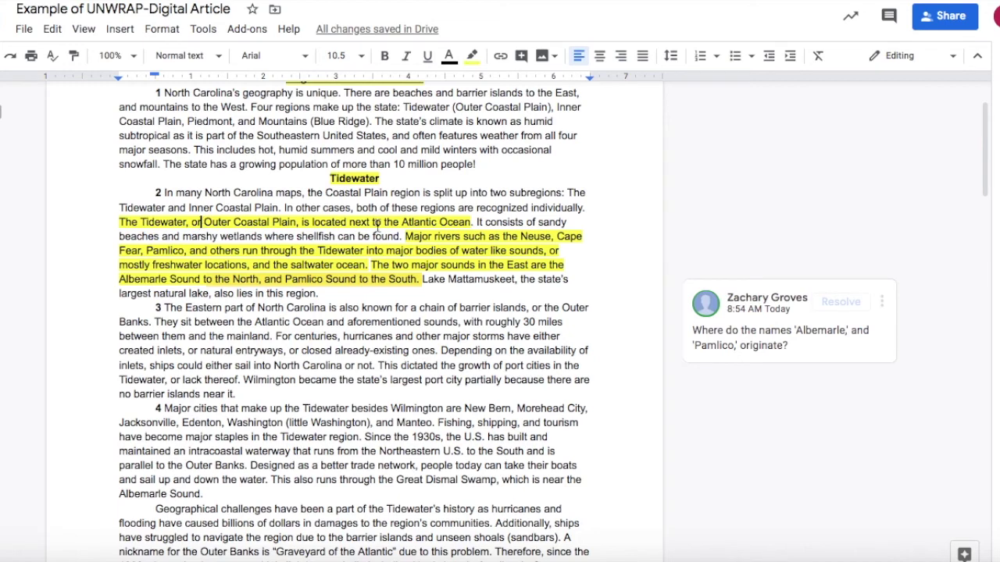
pyautogui.click(383, 265)
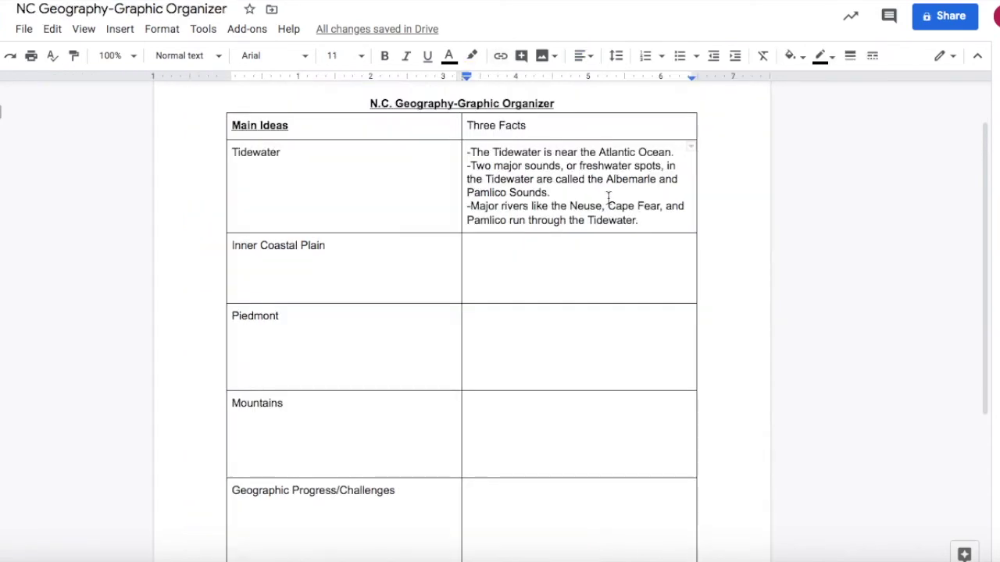
pyautogui.click(671, 152)
pyautogui.write('(para. ')
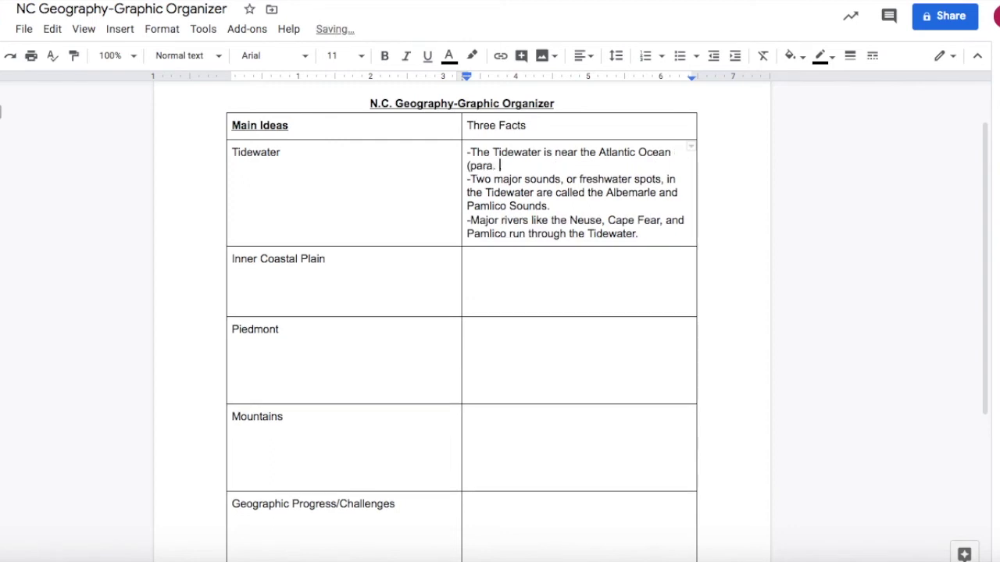
pyautogui.write('2).')
# Add the citation "(para. 2)" before the period of the fact about the Albemarle and Pamlico Sounds.
pyautogui.click(545, 209)
pyautogui.press('Delete')
pyautogui.write('(pa')
pyautogui.press('BackSpace')
pyautogui.press('BackSpace')
pyautogui.write('para. 2).')
# Add the citation "(para. 2)" before the period of the fact about the major rivers.
pyautogui.press('Down')
pyautogui.press('Down')
pyautogui.press('End')
pyautogui.press('BackSpace')
pyautogui.write('(para. 2)')
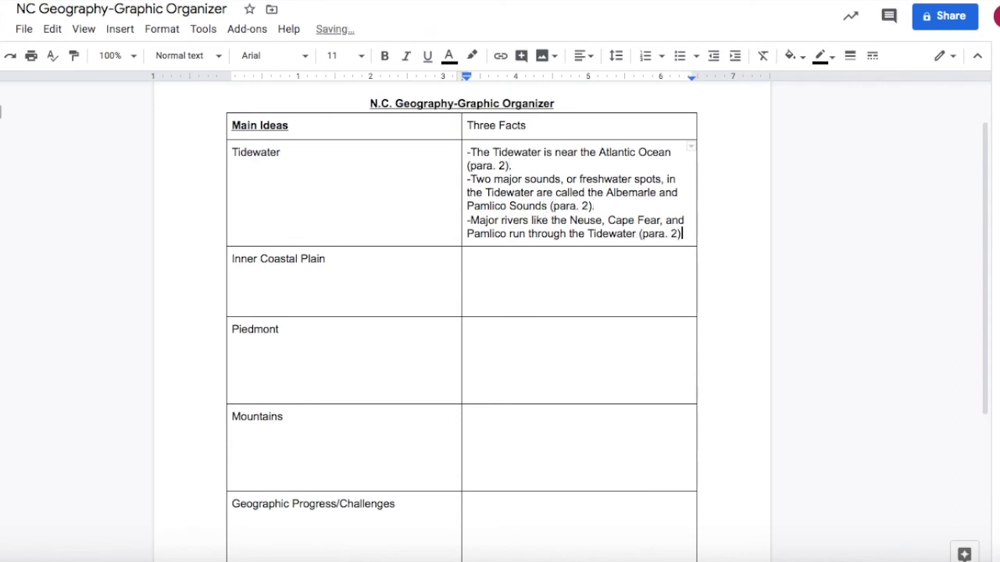
pyautogui.write('.')
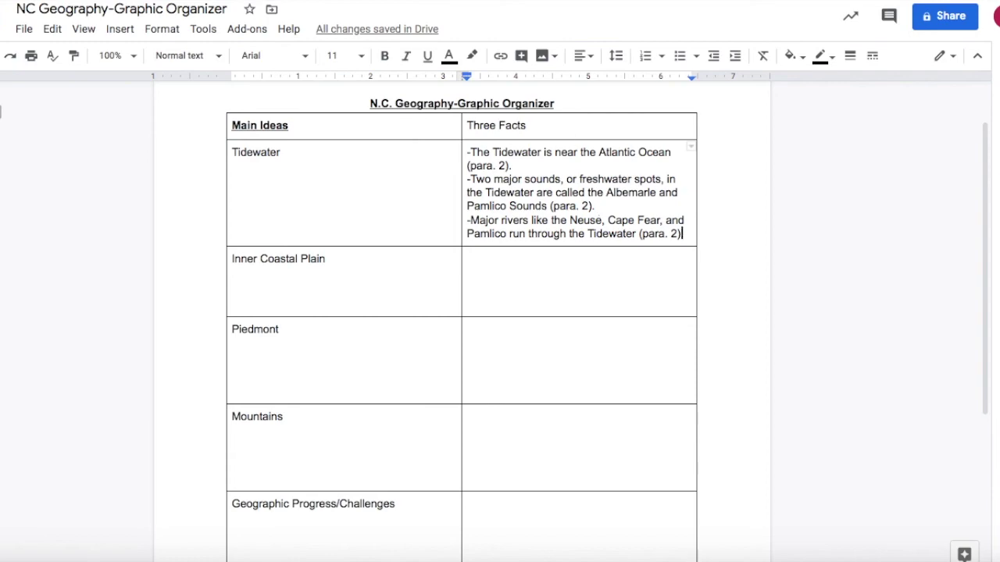
# Return to the UNWRAP digital article and go to paragraph 4 about the Tidewater's major cities.
pyautogui.click(442, 1)
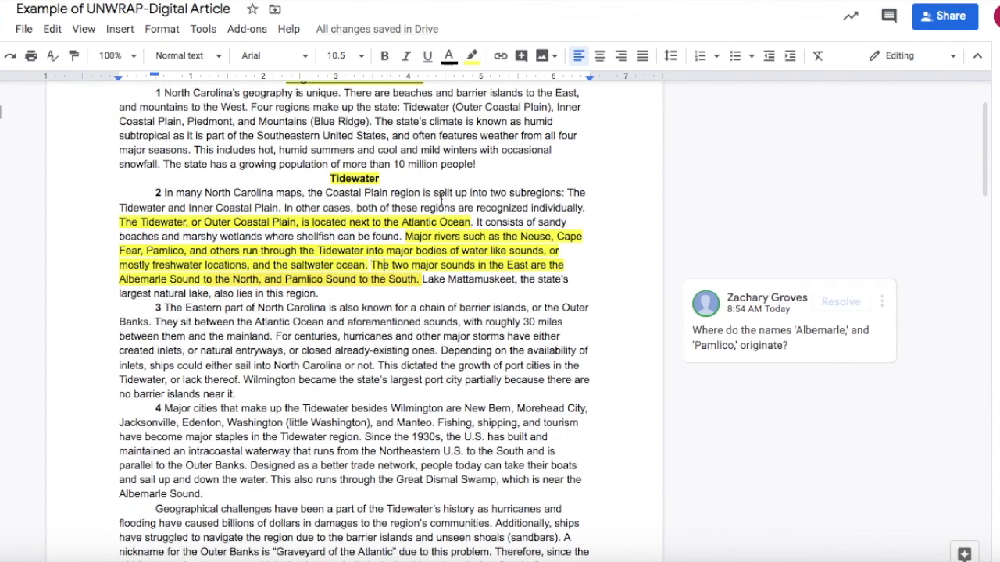
pyautogui.click(288, 409)
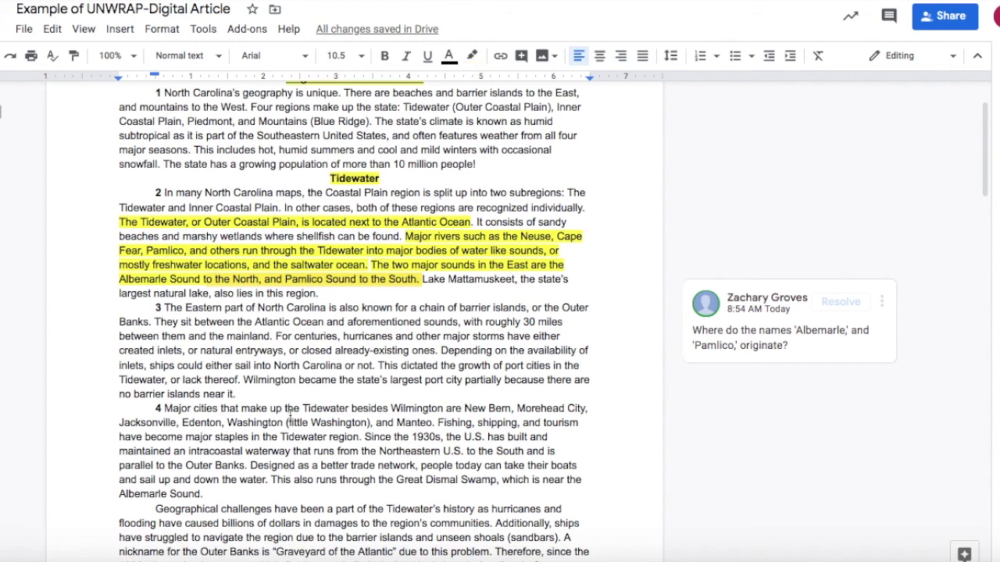